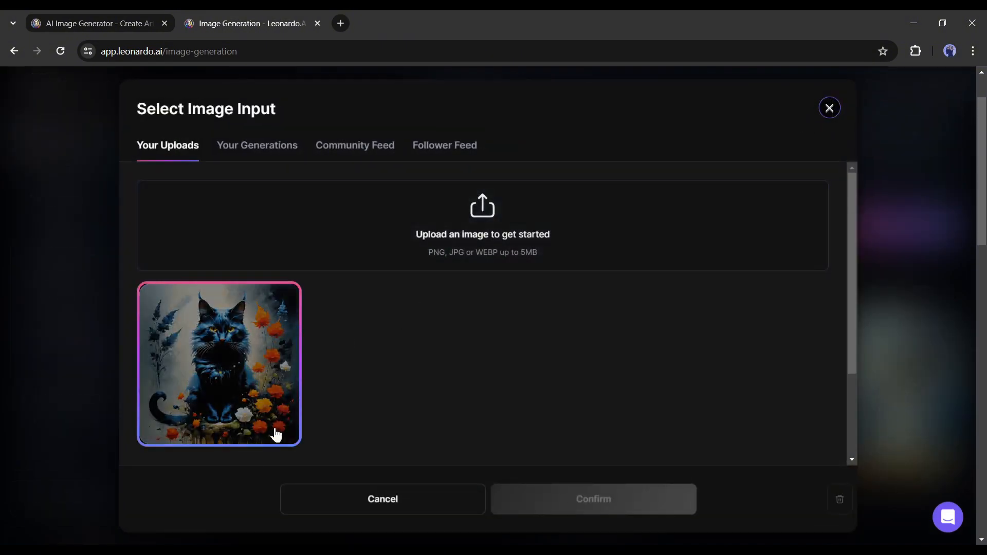
Upload a reference image and remove the existing Style reference
drag(399, 318, 591, 345)
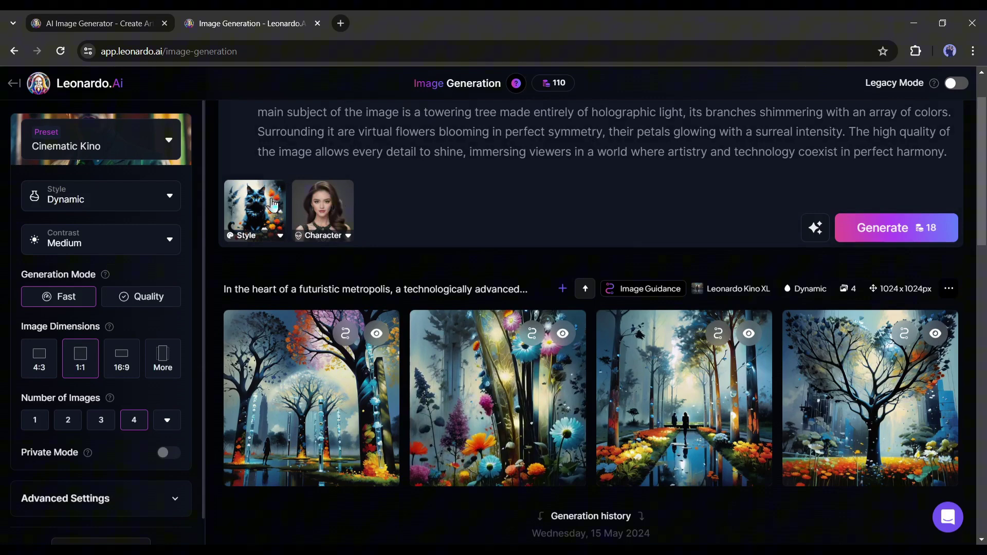
click(274, 205)
click(423, 263)
scroll(422, 262, up, 2)
Clear the prompt, enter a short idea, expand it with Improve Prompt and generate four portraits
double_click(549, 201)
triple_click(550, 201)
key(Delete)
text(A beautiful Instagram Model)
click(894, 215)
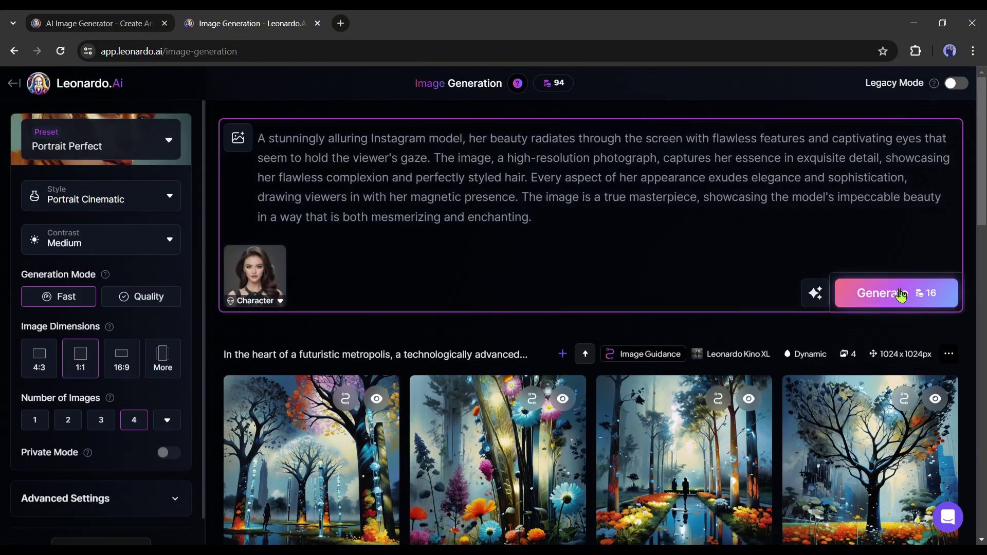
click(895, 292)
scroll(681, 289, down, 1)
Review the four generated portraits full size in the lightbox, then return to the workspace
click(309, 366)
click(707, 317)
click(708, 317)
click(708, 318)
click(659, 112)
scroll(637, 402, up, 1)
scroll(637, 401, down, 2)
scroll(710, 384, up, 2)
click(280, 301)
Attach image guidance using content and style references from chosen images
click(237, 138)
click(373, 272)
scroll(398, 315, down, 1)
scroll(504, 217, up, 2)
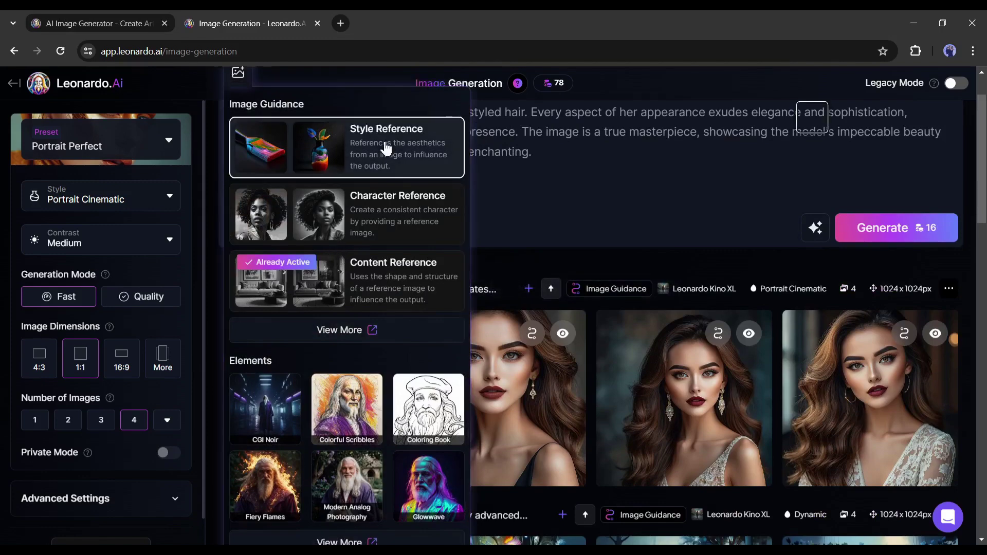
click(386, 147)
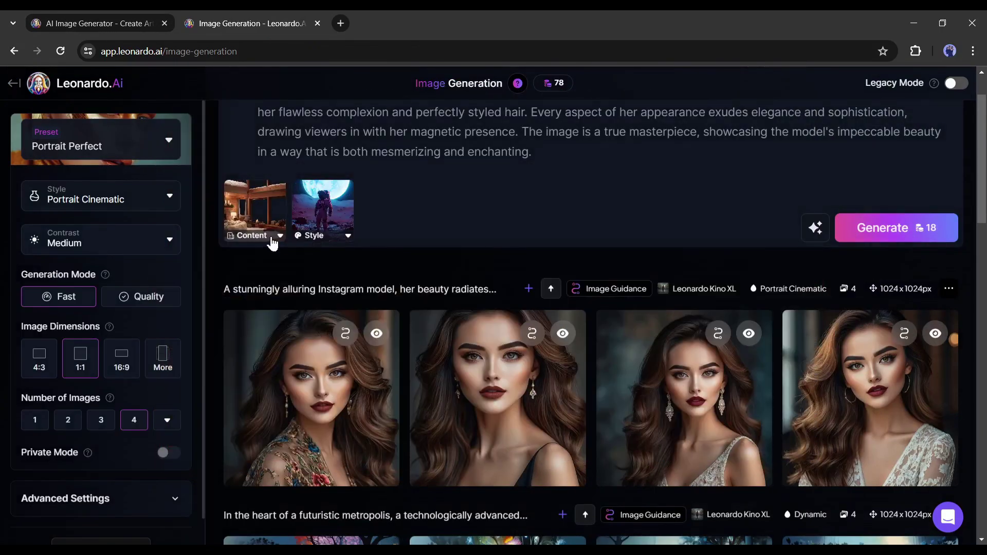
Replace the prompt with a short living-room idea, improve it automatically and generate images
key(ctrl+a)
key(ctrl+c)
key(BackSpace)
text(A)
click(815, 215)
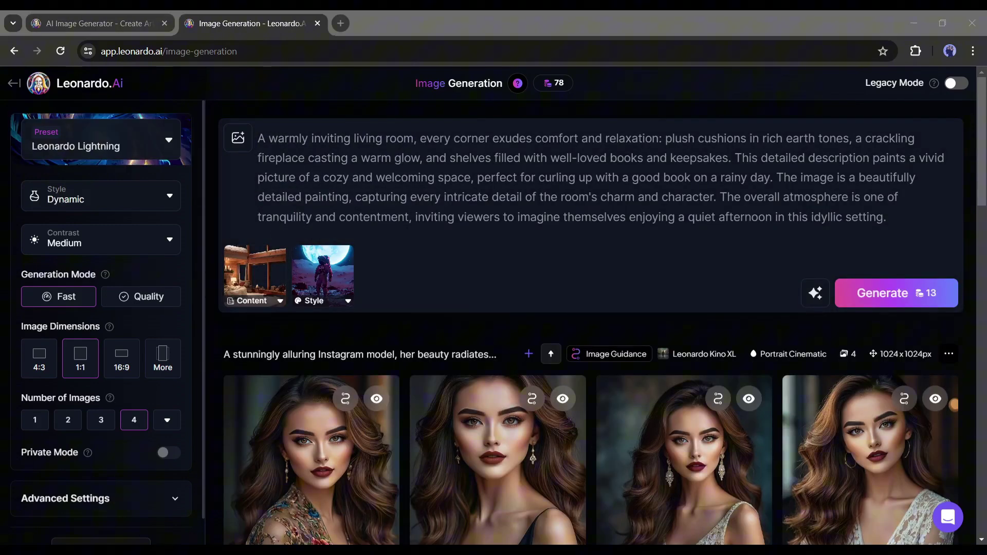
click(896, 294)
Browse the generated cozy living-room and fireplace images in the lightbox
click(309, 433)
click(711, 316)
click(710, 317)
click(711, 316)
click(710, 317)
click(710, 317)
click(711, 317)
click(658, 110)
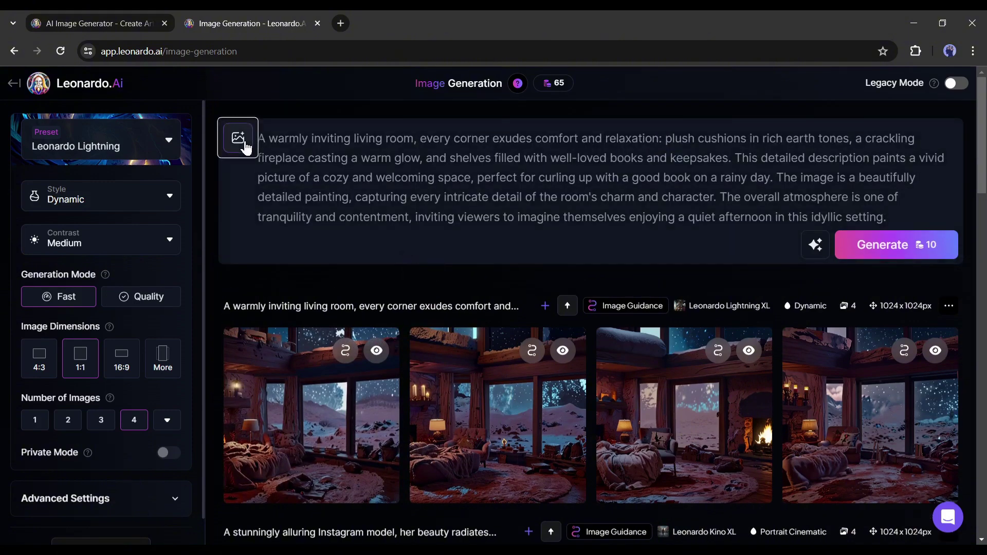
Set the reference image to Depth to Image in Image Guidance and confirm
click(238, 138)
click(340, 330)
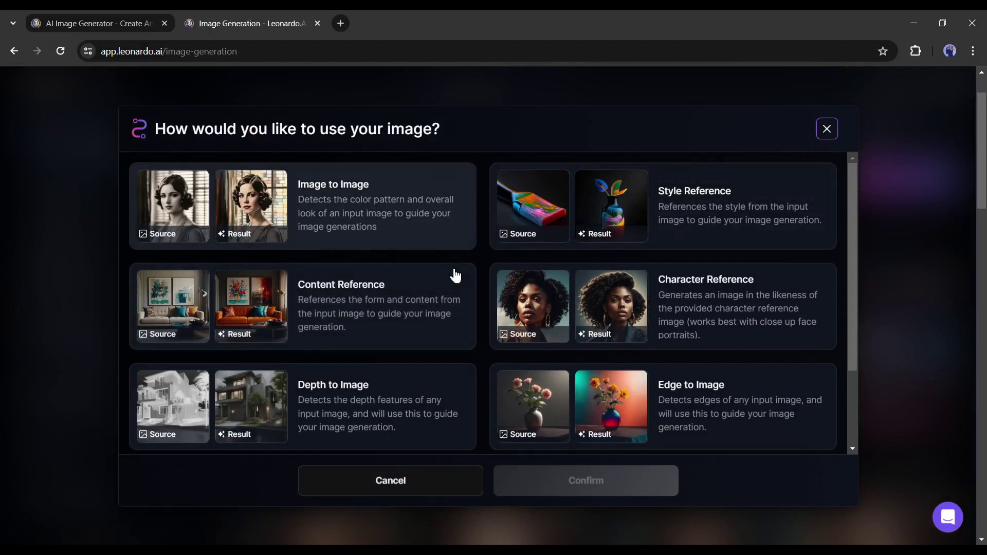
scroll(456, 276, down, 3)
scroll(407, 325, up, 3)
scroll(331, 204, down, 3)
click(342, 301)
click(558, 480)
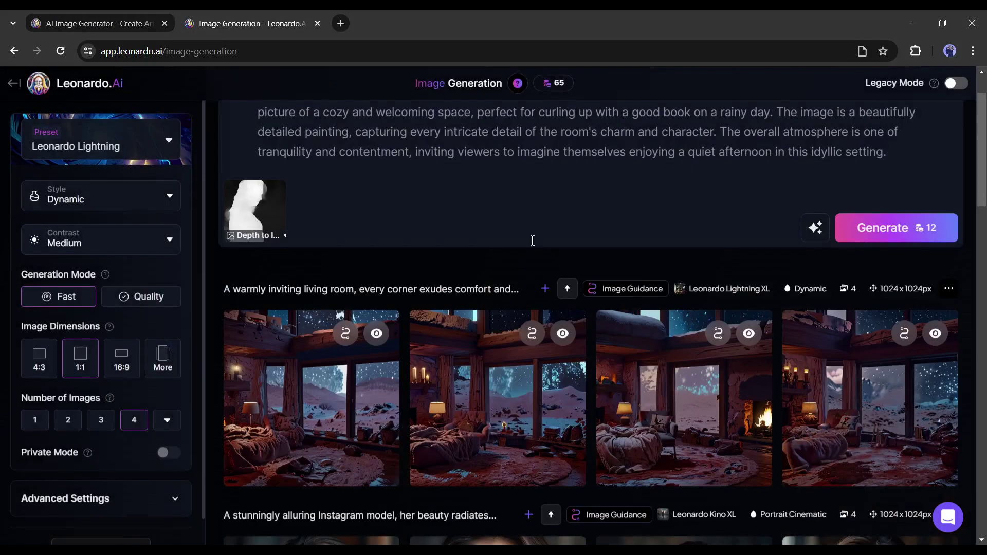
scroll(532, 240, up, 1)
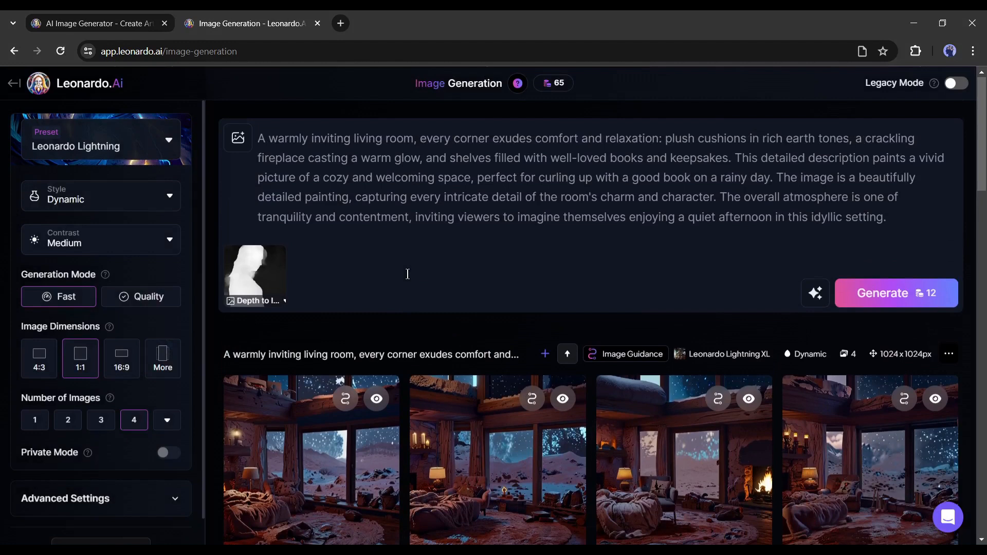
Replace the prompt with the pasted woman-on-a-mountain prompt and start the generation
double_click(327, 202)
key(ctrl+a)
key(Delete)
text(arafed woman standing on top of a mountain looking at the sky, she is approaching heaven, beautiful girl on the horizon, atmospheric portrait, girl clouds, backlit beautiful face, backlit portrait, above the clouds, girl standing on mountain, surrounded in clouds and light, cloud goddess, rise above clouds, sunset and big clouds behind her, photo of a beautiful woman)
click(895, 273)
scroll(514, 265, down, 2)
Review the freshly generated images in the lightbox
click(498, 443)
click(709, 316)
click(708, 317)
click(658, 110)
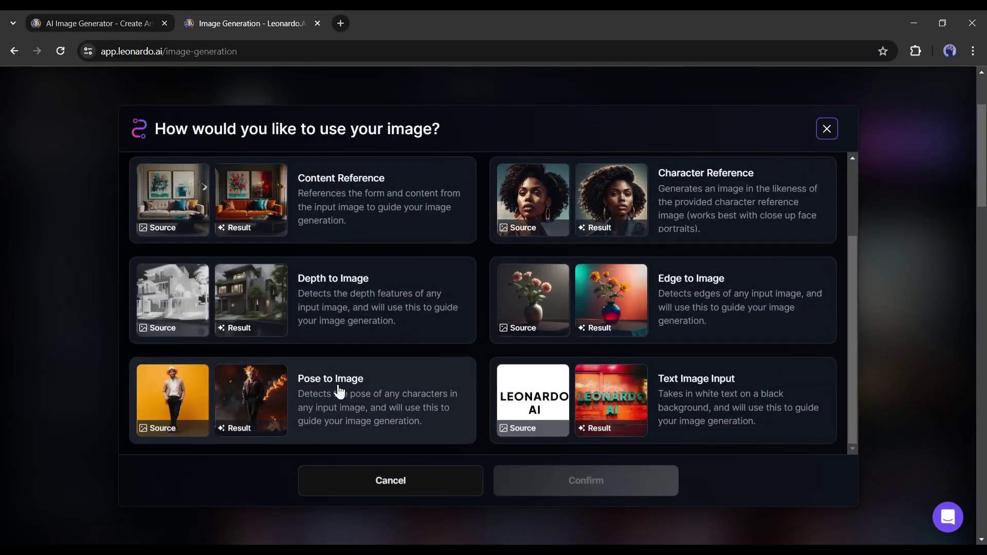
Choose Pose to Image and confirm a reference image for the pose
click(340, 391)
click(587, 480)
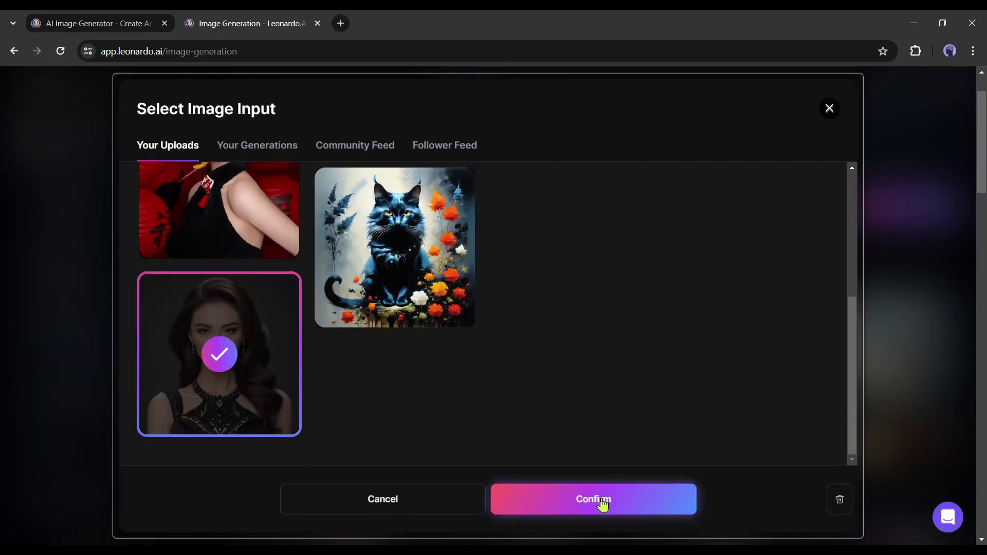
click(593, 498)
scroll(296, 283, up, 2)
Replace the prompt with the pasted Instagram-model paragraph and generate four portraits
triple_click(363, 177)
key(BackSpace)
key(ctrl+v)
click(896, 293)
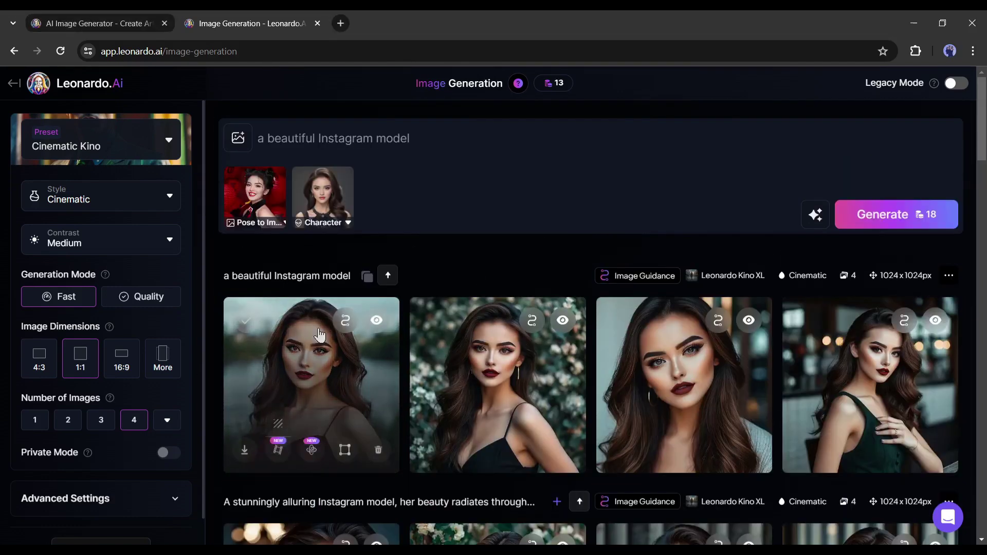
Browse the generated portraits, including the red-dress one, back and forth in the lightbox
click(319, 347)
click(711, 317)
click(710, 316)
click(265, 315)
click(266, 315)
click(659, 113)
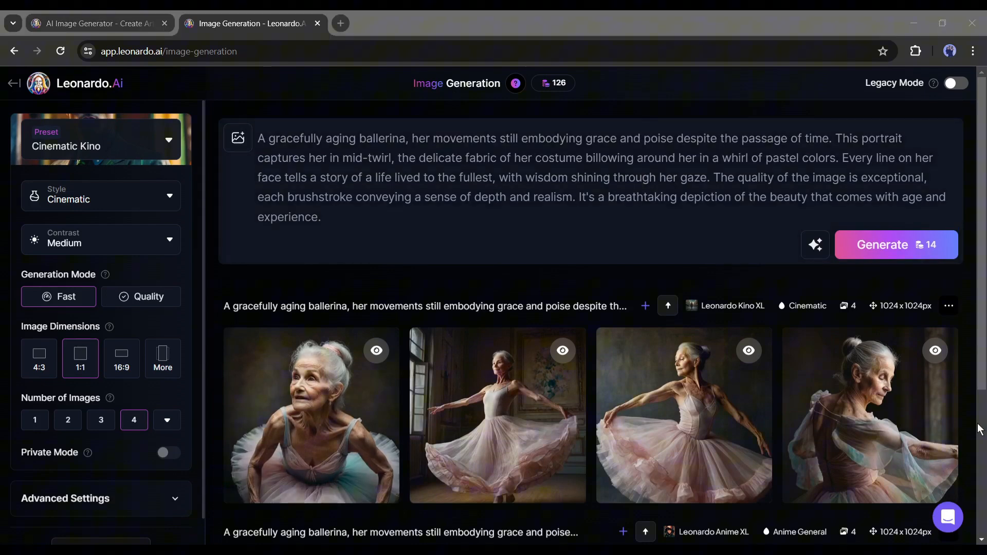
Apply the Portrait Perfect preset, paste the Instagram-model prompt and generate
click(134, 140)
click(619, 359)
click(770, 116)
key(ctrl+a)
text(A stunningly captivating Instagram model, her features exude a timeless elegance amidst a backdrop of modernity. In a photograph shared on social media, she appears effortlessly chic, with glossy hair cascading down over a fashionable outfit. The lighting perfectly highlights her flawless complexion and piercing eyes, drawing viewers in with an undeniable allure. This high-quality image captures the essence of beauty and sophistication in a single frame, leaving a lasting impression on all who gaze upon it.)
click(896, 245)
Review the generated portraits in the lightbox
click(310, 417)
click(710, 316)
click(709, 316)
click(658, 110)
Set style to Portrait Bokeh, keep Medium contrast and switch to Quality mode
click(139, 199)
scroll(88, 379, down, 1)
click(59, 246)
scroll(309, 254, up, 1)
click(172, 240)
click(44, 291)
click(129, 302)
scroll(106, 303, down, 1)
scroll(157, 401, down, 2)
scroll(160, 423, up, 1)
scroll(166, 448, down, 1)
Keep Leonardo Kino XL in Advanced Settings, check the prompt and generate with the new settings
click(173, 472)
scroll(168, 433, down, 3)
click(172, 312)
click(94, 445)
click(507, 115)
click(925, 250)
scroll(610, 324, down, 3)
Browse the four newly generated portraits in the lightbox
click(312, 216)
click(710, 316)
click(710, 316)
click(710, 317)
click(658, 110)
Zoom into the sparkly-dress image, then switch the preset to Stock Photography
click(312, 224)
click(511, 240)
scroll(510, 240, down, 3)
scroll(511, 240, up, 3)
scroll(671, 159, down, 3)
scroll(772, 339, up, 3)
click(824, 82)
scroll(540, 231, up, 5)
scroll(152, 336, up, 5)
click(100, 140)
click(271, 463)
Replace the prompt with the forest-lake idea and submit it for generation
click(769, 117)
click(387, 139)
key(ctrl+a)
text(a beautiful)
key(Return)
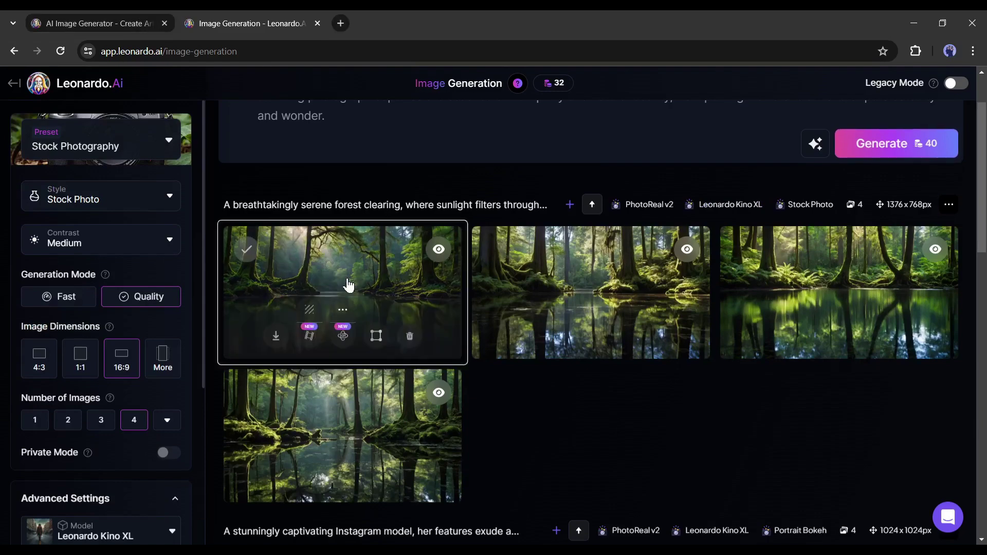
Step through the generated forest-lake images in the full-size viewer
click(347, 286)
click(544, 188)
click(858, 315)
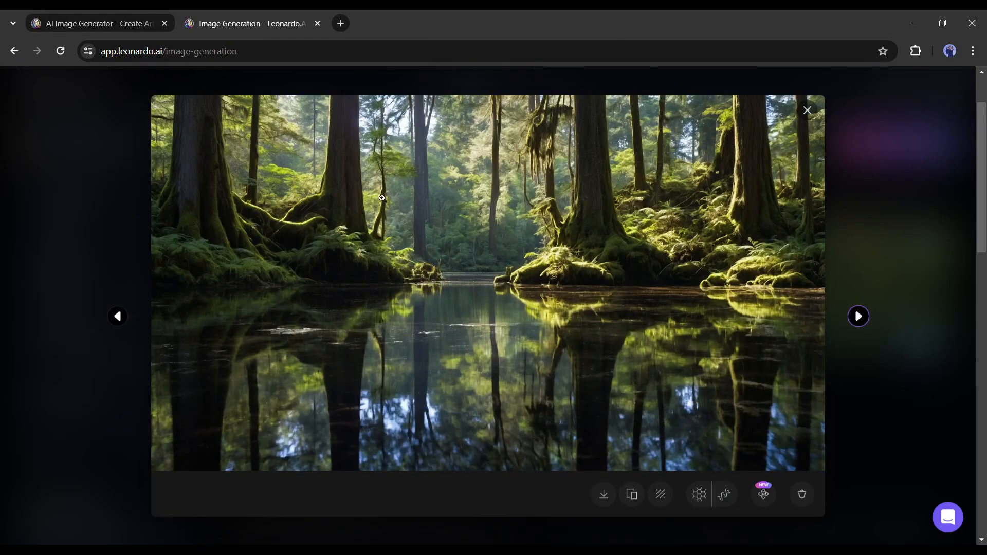
click(859, 316)
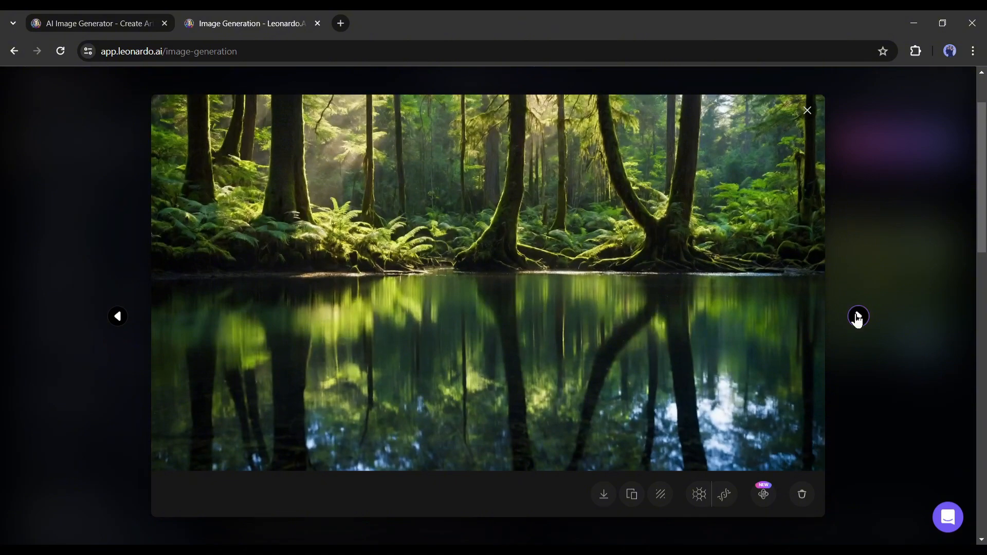
click(858, 319)
Close the viewer and return to the Leonardo.Ai home page with Community Creations
click(808, 113)
scroll(501, 355, up, 4)
scroll(404, 263, down, 5)
scroll(326, 283, down, 2)
scroll(272, 293, up, 5)
scroll(231, 232, up, 3)
click(14, 83)
scroll(639, 266, down, 1)
scroll(639, 265, down, 4)
scroll(638, 309, down, 4)
scroll(752, 405, down, 5)
scroll(753, 405, down, 4)
scroll(539, 385, down, 3)
scroll(463, 385, down, 4)
scroll(376, 409, down, 4)
scroll(376, 409, down, 4)
scroll(960, 429, down, 5)
scroll(463, 385, down, 5)
scroll(331, 421, down, 3)
scroll(331, 420, down, 5)
scroll(323, 420, down, 5)
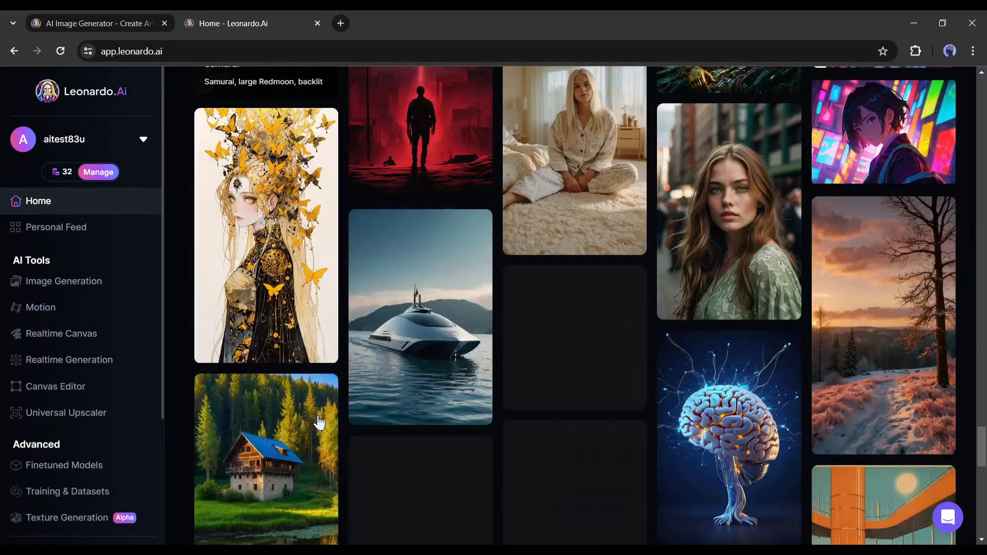